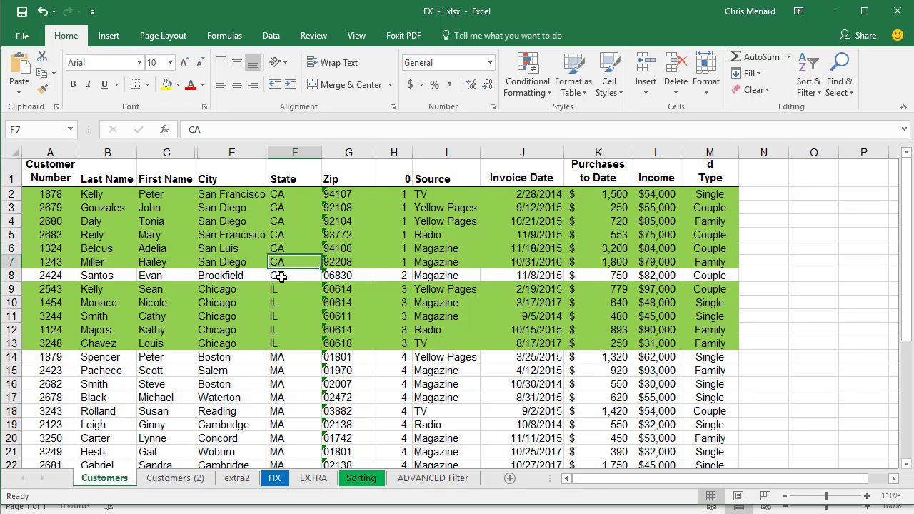
# - Inspect the helper formula in H2 and the State value CA in F2
pyautogui.scroll(-3, 310, 346)
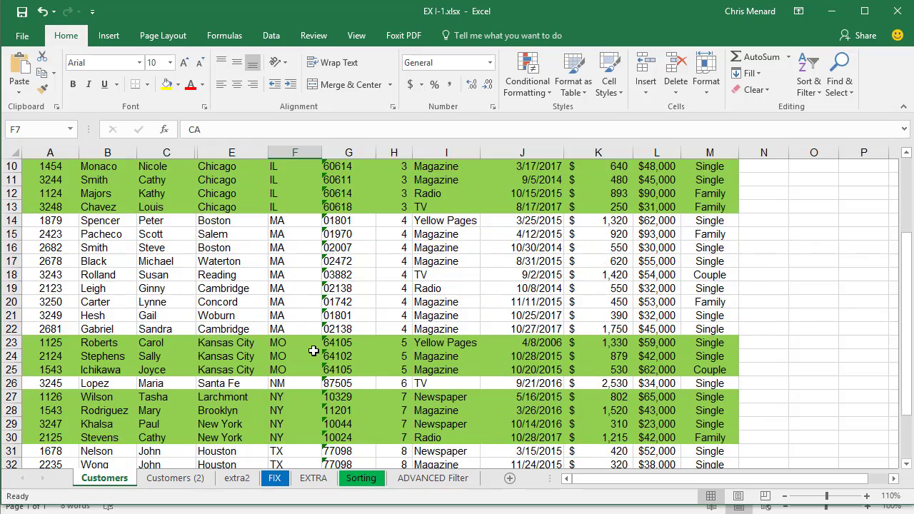
pyautogui.scroll(1, 314, 350)
pyautogui.scroll(-2, 315, 350)
pyautogui.scroll(5, 315, 350)
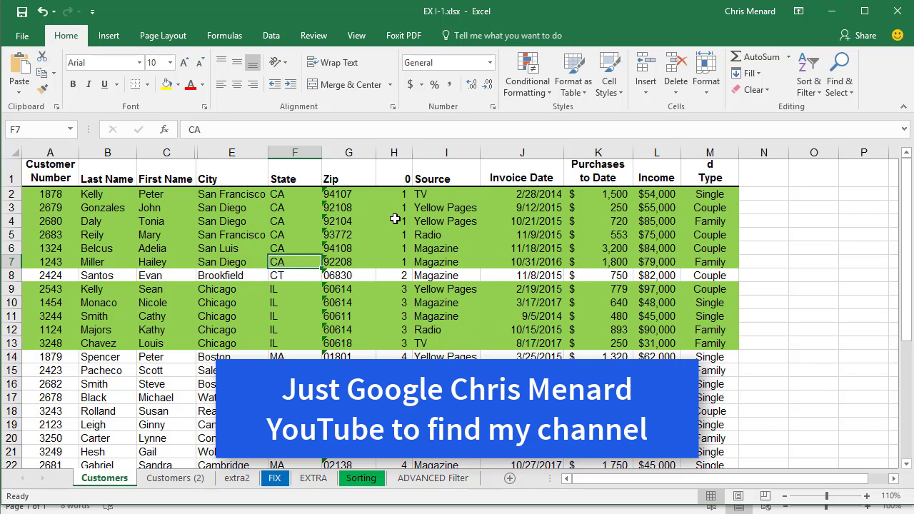
pyautogui.click(394, 153)
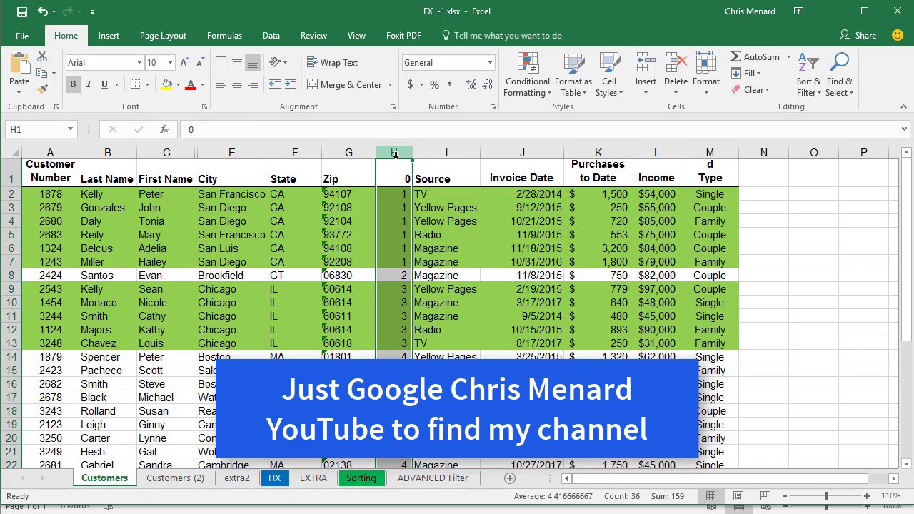
pyautogui.click(401, 193)
pyautogui.click(395, 153)
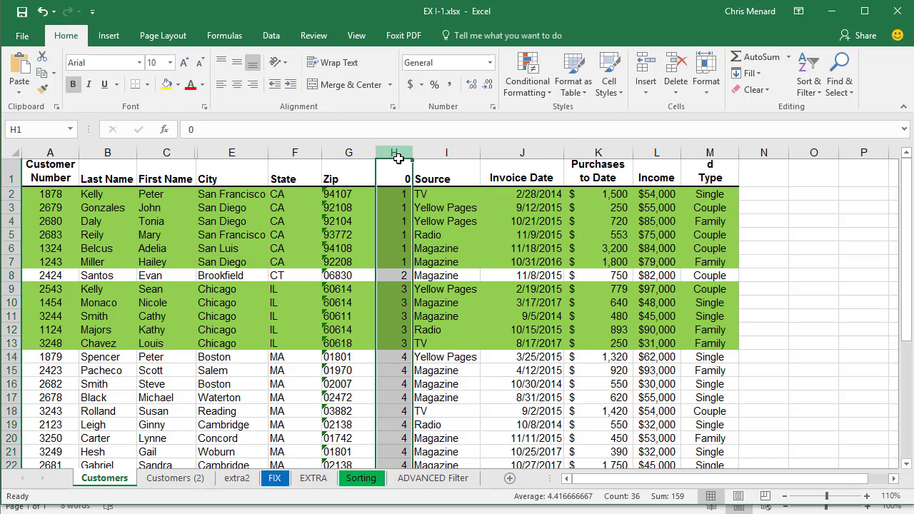
pyautogui.click(393, 192)
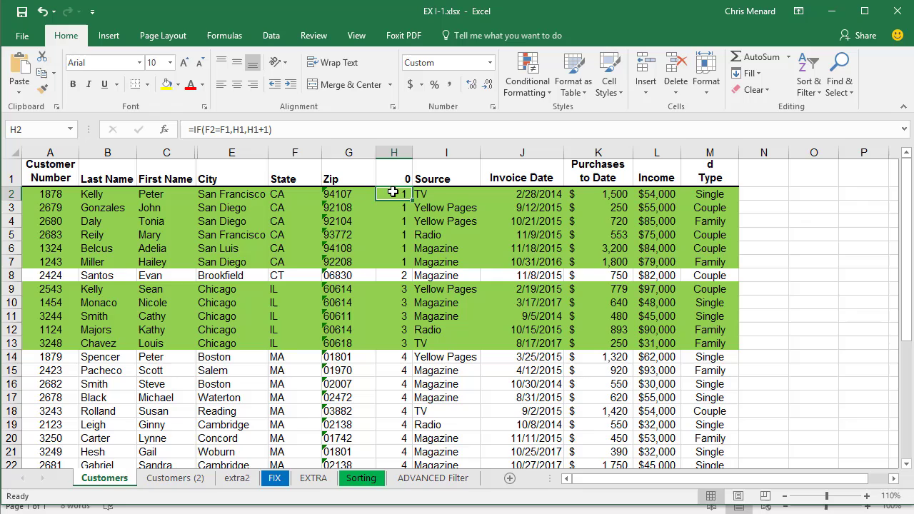
pyautogui.click(293, 197)
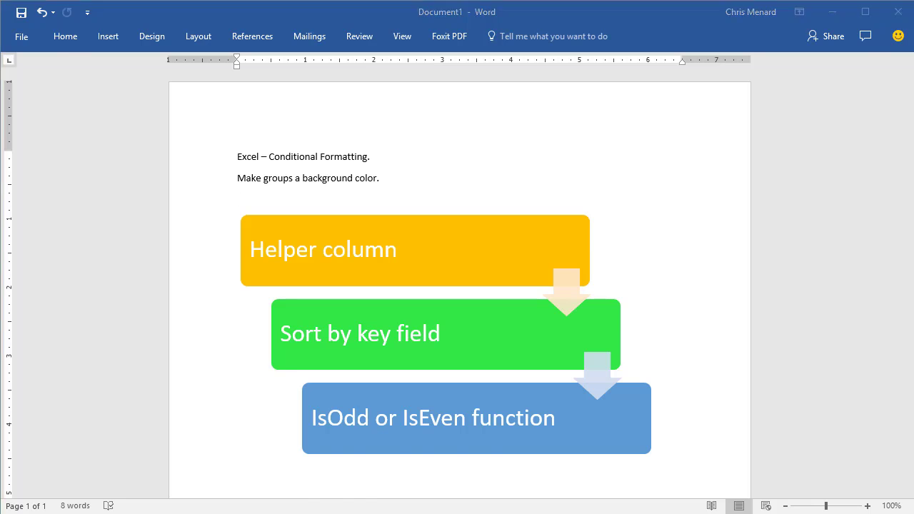
# - Glance at the conditional formatting video list and the Word outline, then return to the workbook
pyautogui.hotkey('alt', 'Tab')
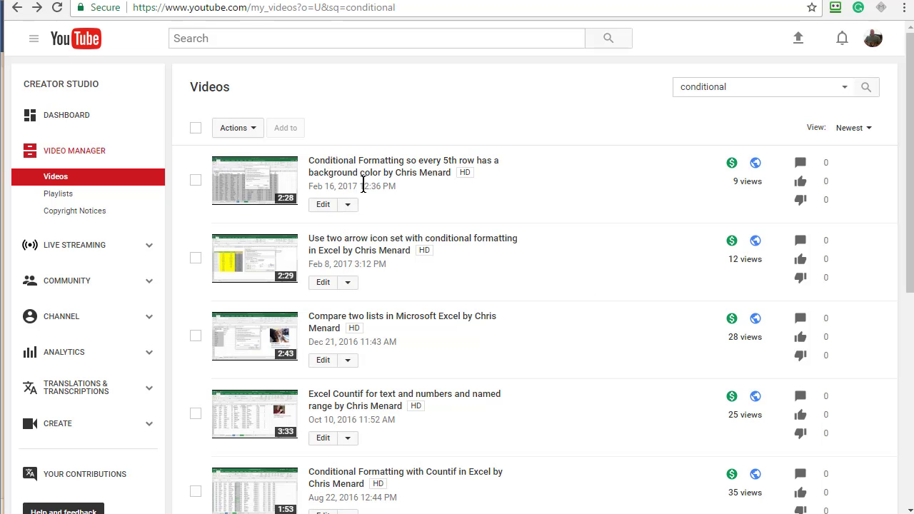
pyautogui.scroll(-5, 364, 185)
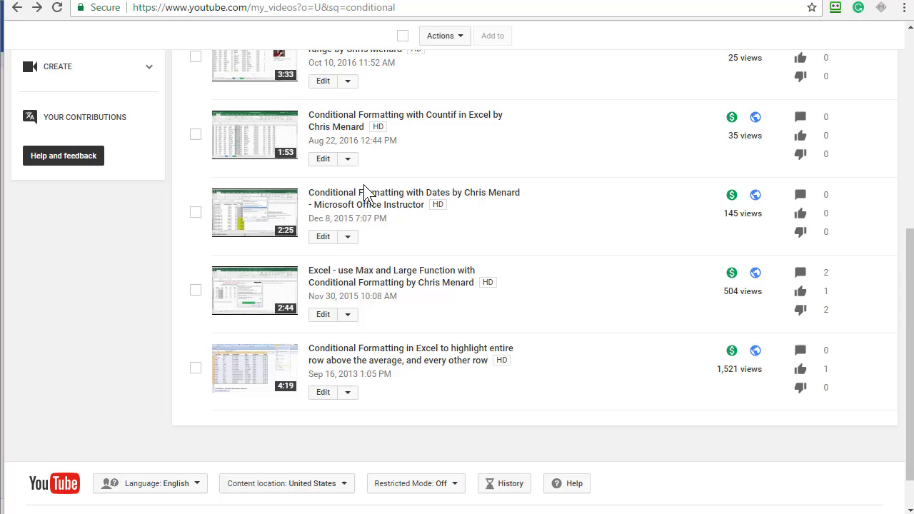
pyautogui.scroll(5, 363, 190)
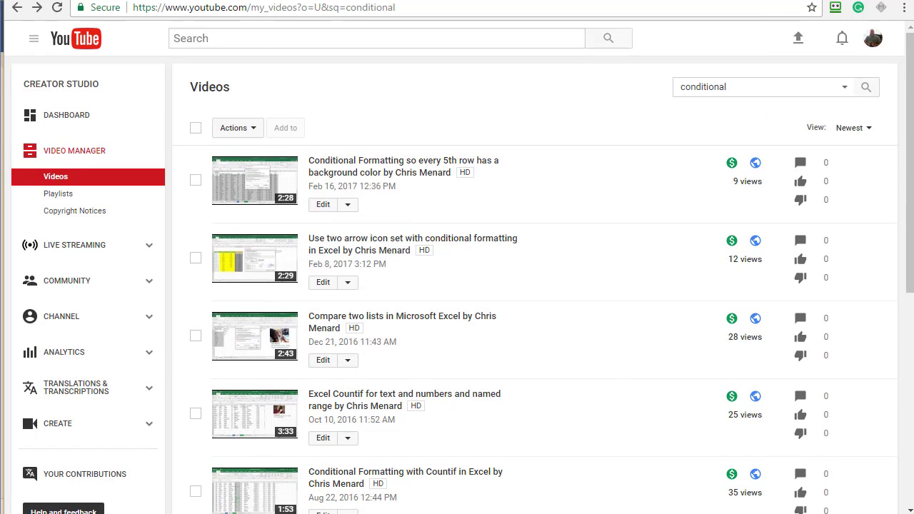
pyautogui.hotkey('alt', 'Tab')
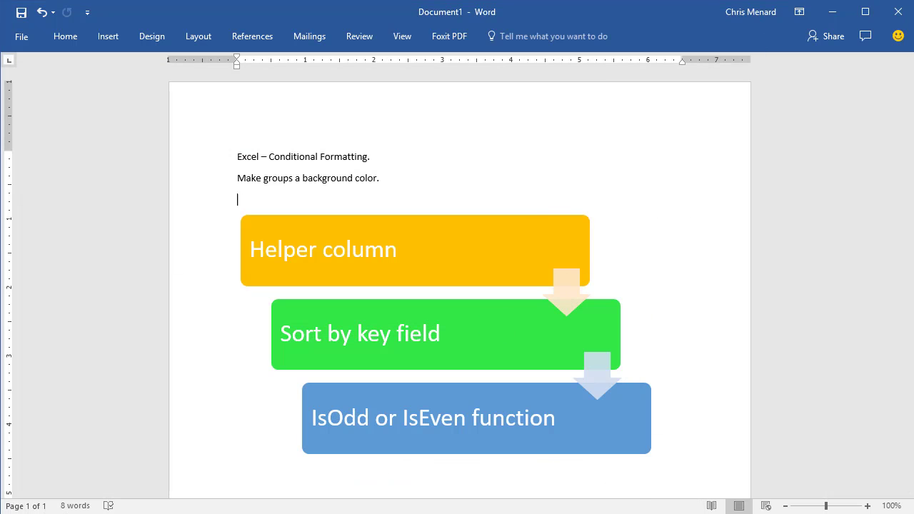
pyautogui.hotkey('alt', 'Tab')
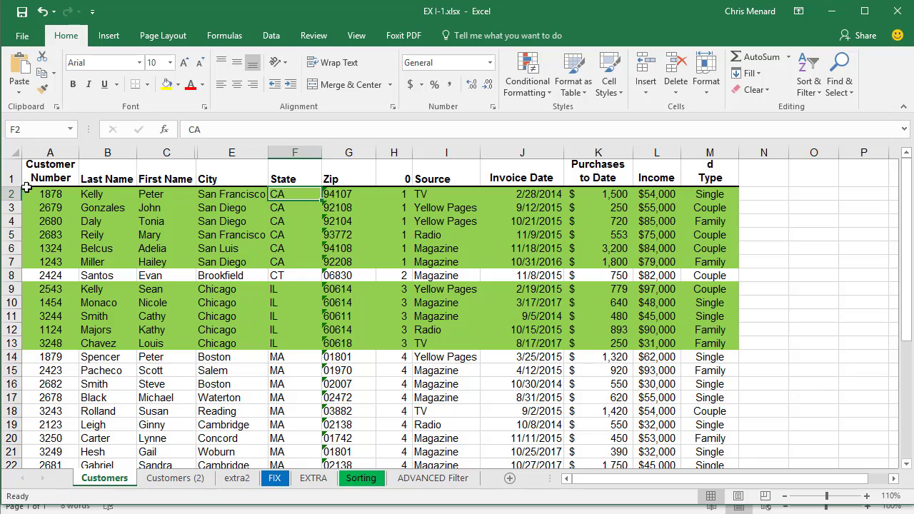
# - Edit the A2:M36 banding rule so its formula reads =ISEVEN($H2)
pyautogui.moveTo(29, 192); pyautogui.dragTo(701, 437)
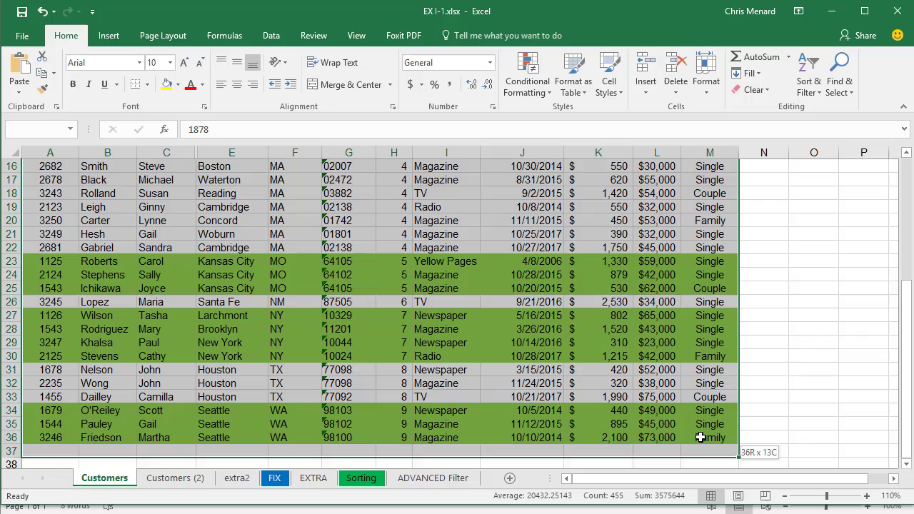
pyautogui.scroll(5, 588, 336)
pyautogui.click(526, 80)
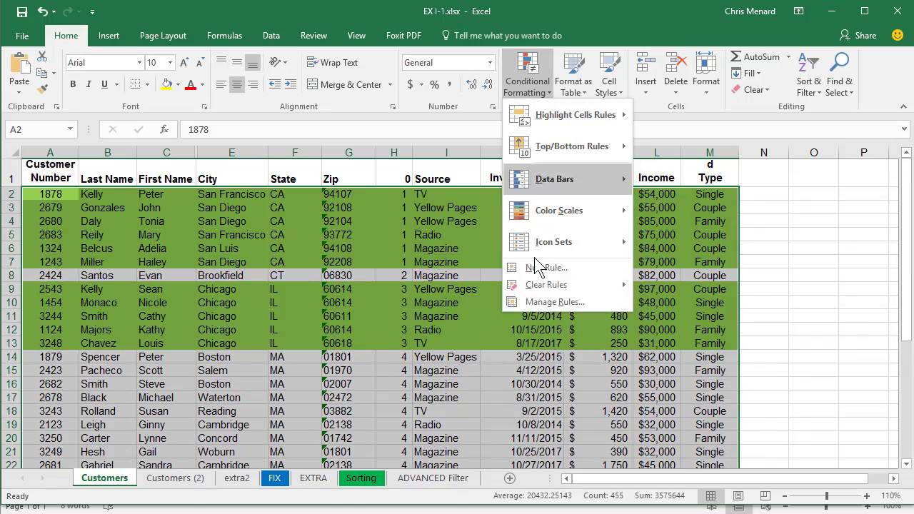
pyautogui.click(554, 302)
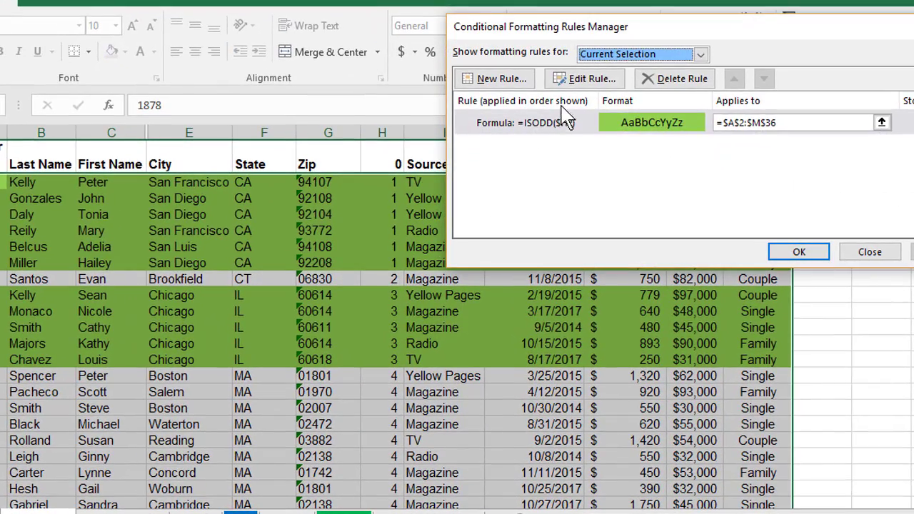
pyautogui.click(582, 84)
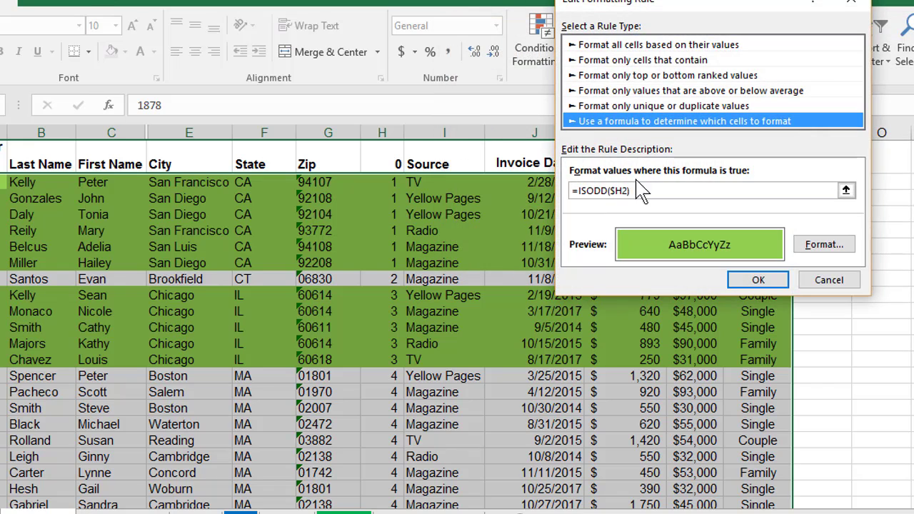
pyautogui.click(606, 191)
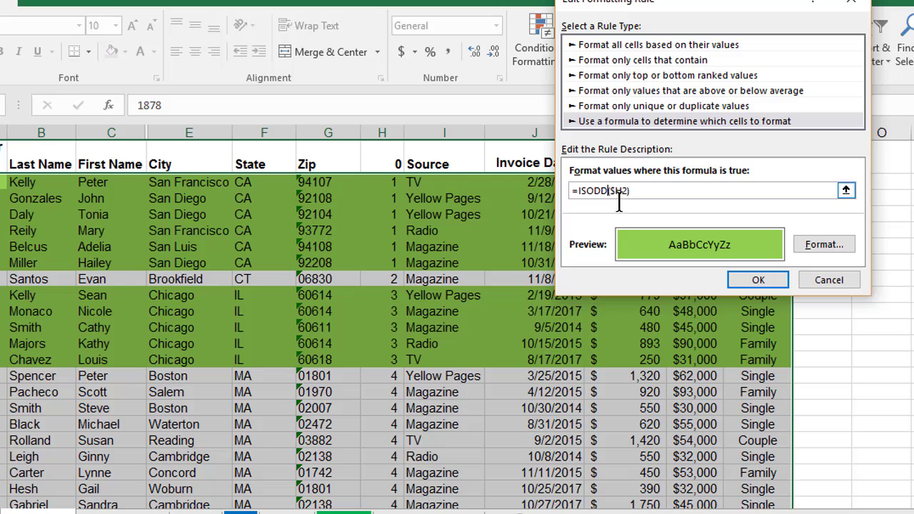
pyautogui.press('BackSpace')
pyautogui.press('BackSpace')
pyautogui.press('BackSpace')
pyautogui.write('eve')
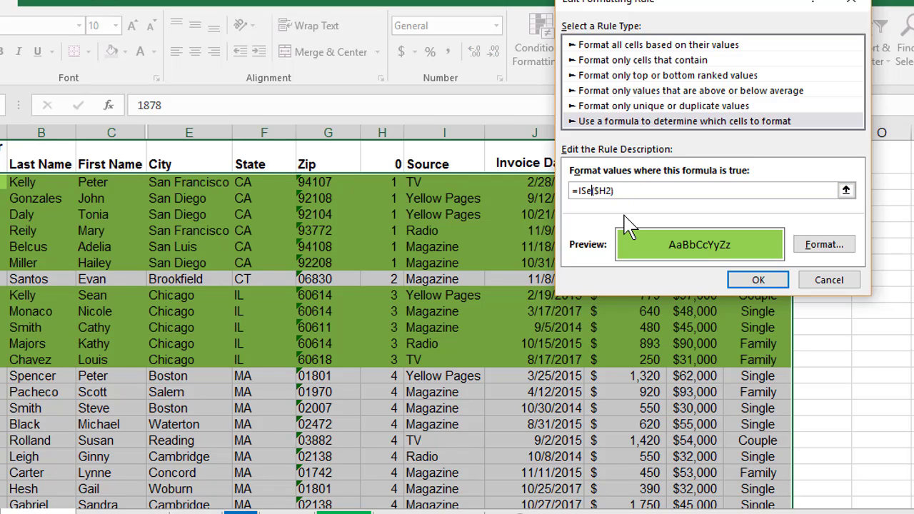
pyautogui.write('n')
pyautogui.click(743, 281)
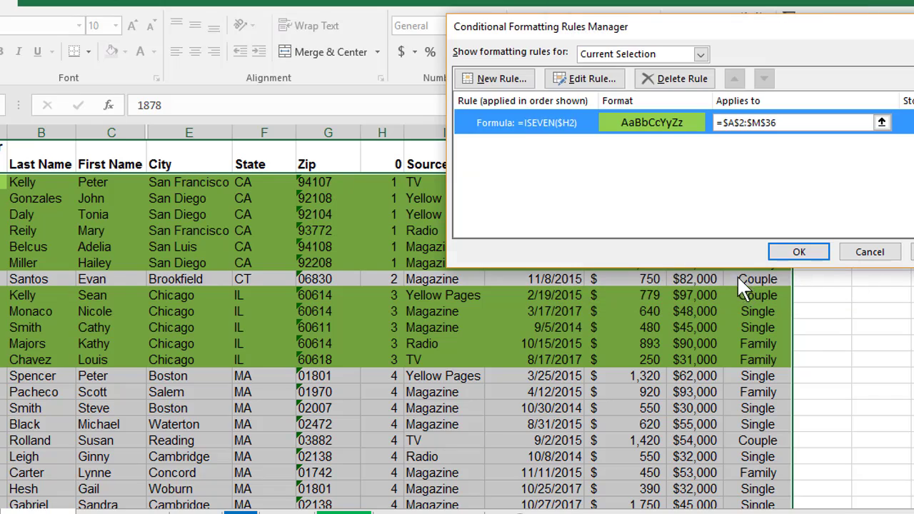
pyautogui.click(821, 252)
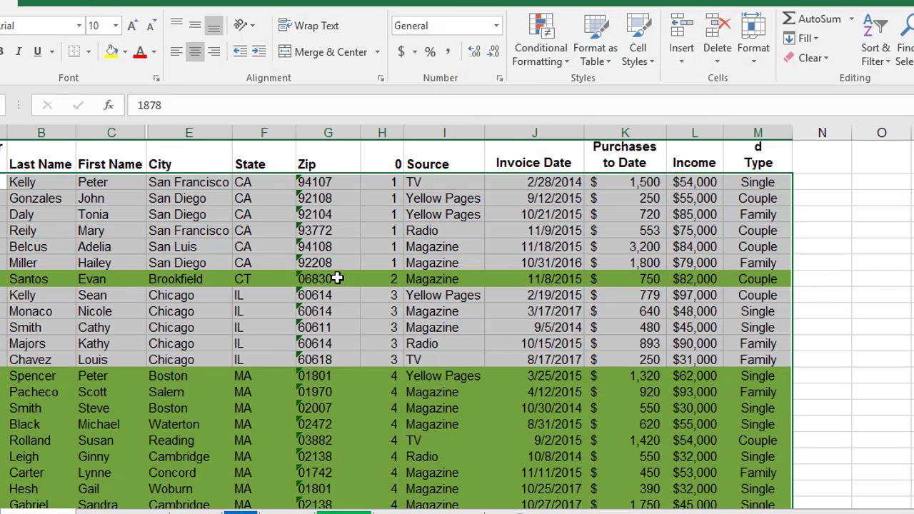
# - Deselect the table and scroll through it to view the ISEVEN shading
pyautogui.click(327, 246)
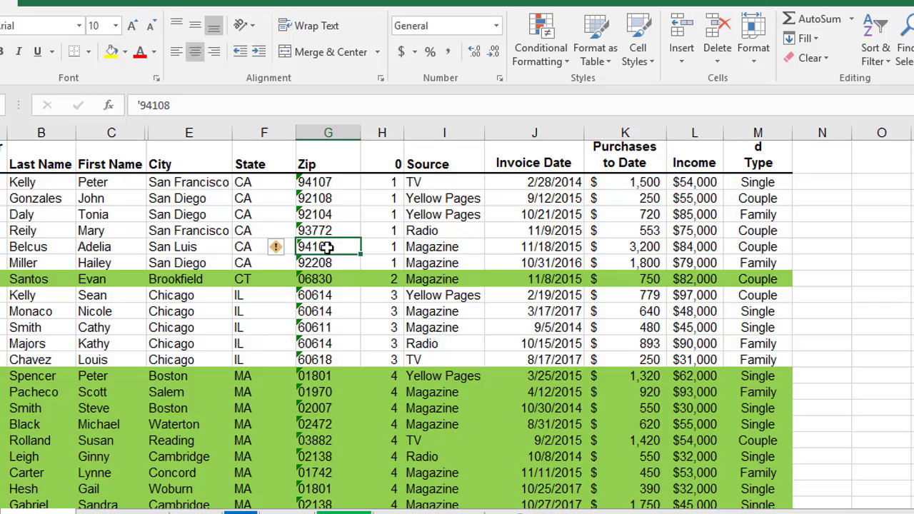
pyautogui.scroll(-1, 327, 248)
pyautogui.scroll(-2, 327, 248)
pyautogui.scroll(3, 327, 248)
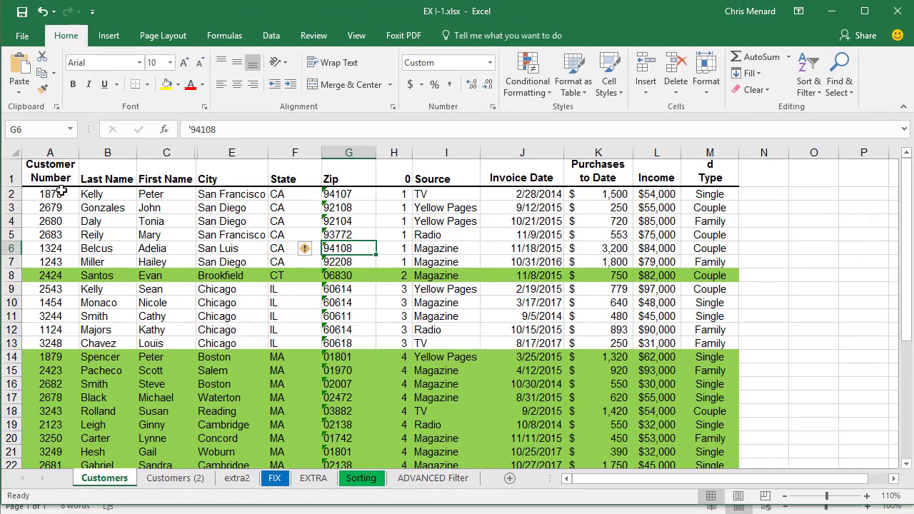
# - Select A2:M36 and clear conditional formatting rules from the entire sheet
pyautogui.moveTo(7, 186); pyautogui.dragTo(777, 481)
pyautogui.scroll(-4, 714, 428)
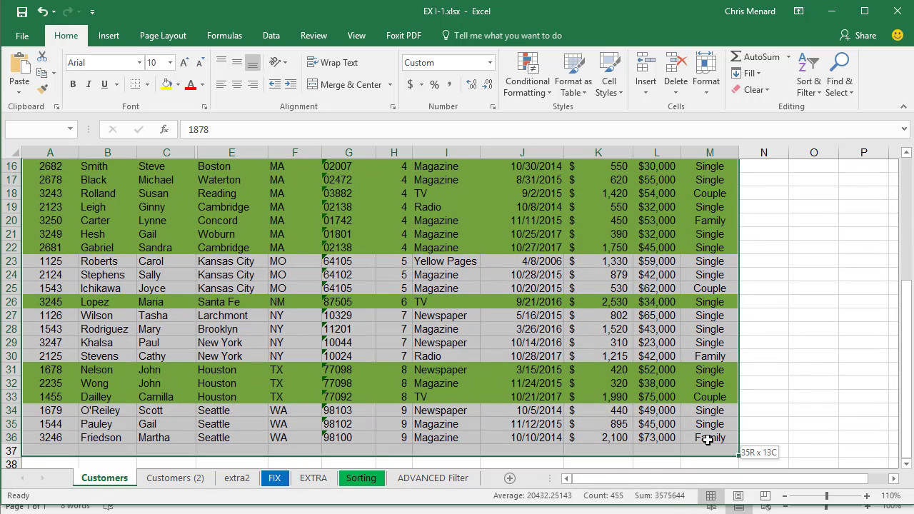
pyautogui.click(536, 95)
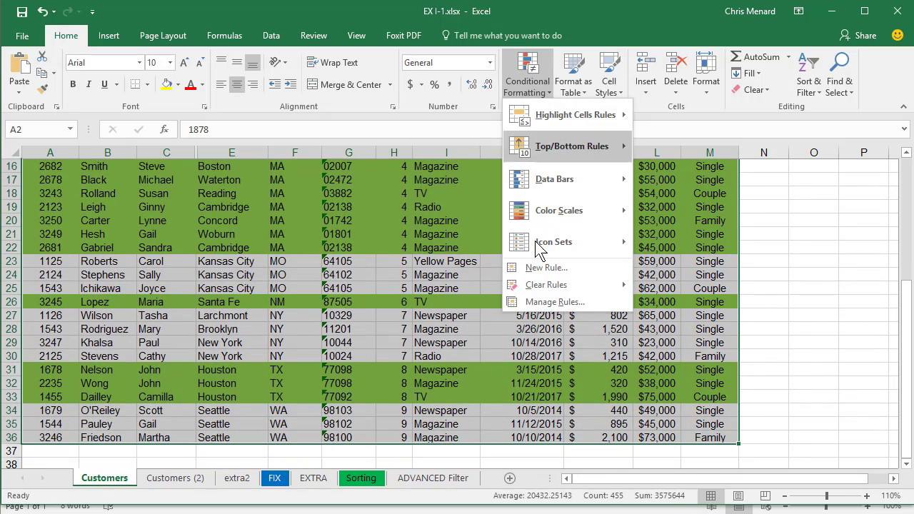
pyautogui.moveTo(555, 284)
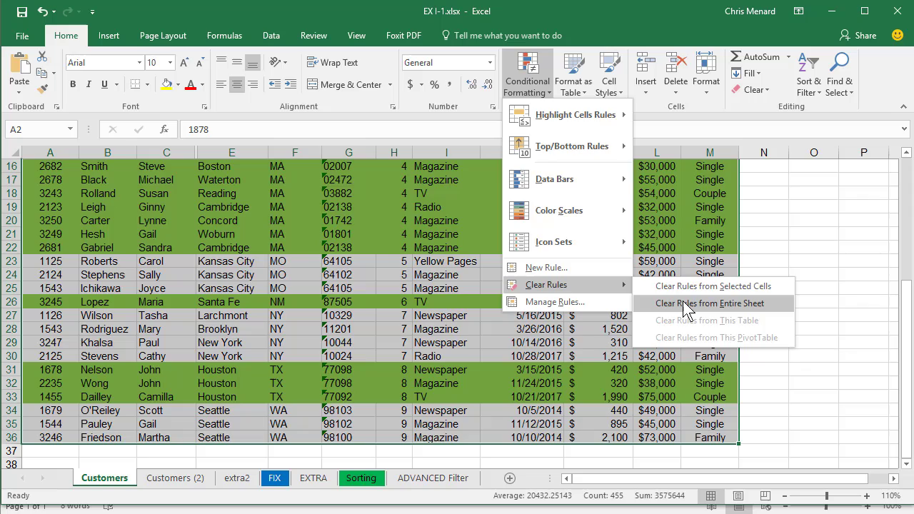
pyautogui.click(678, 300)
pyautogui.click(551, 276)
pyautogui.scroll(5, 555, 265)
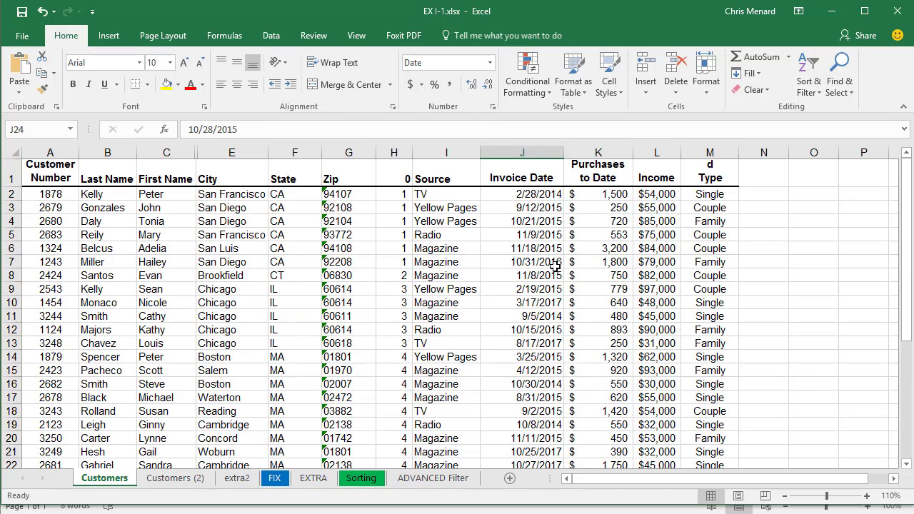
pyautogui.click(397, 171)
pyautogui.rightClick(392, 150)
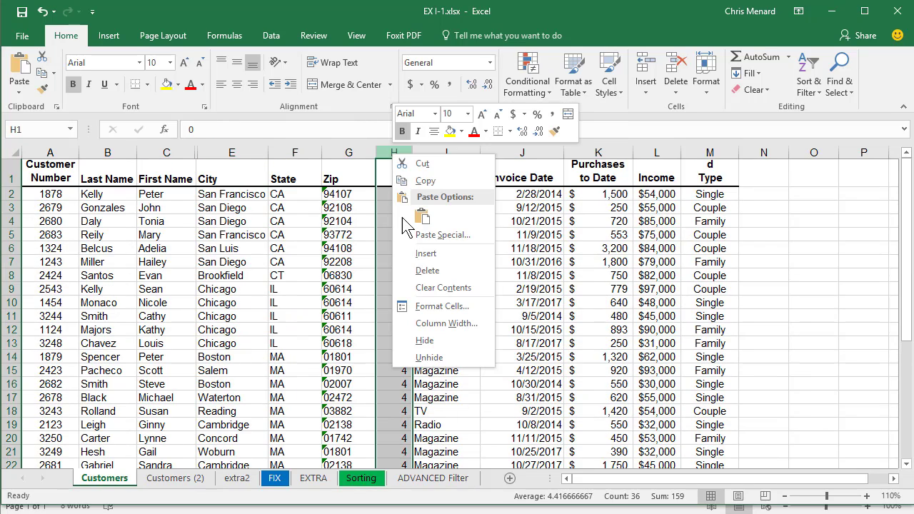
pyautogui.click(418, 254)
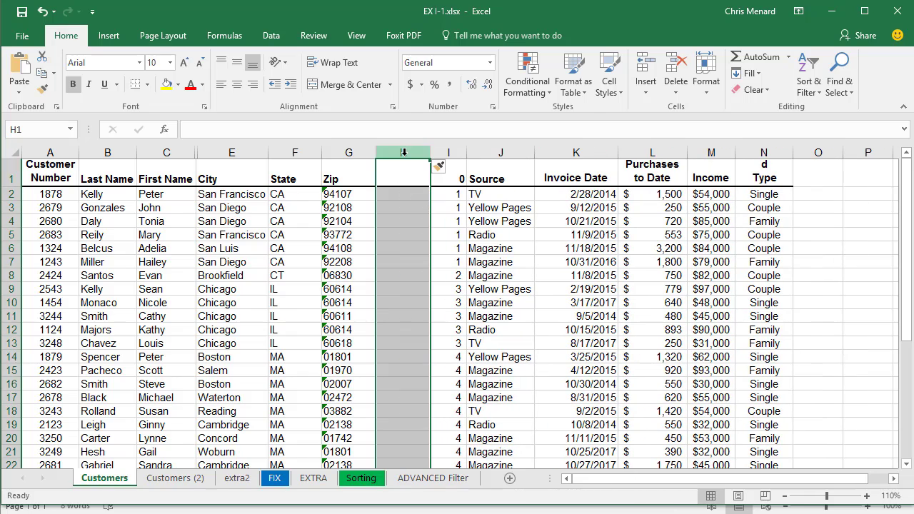
pyautogui.rightClick(404, 153)
pyautogui.click(436, 272)
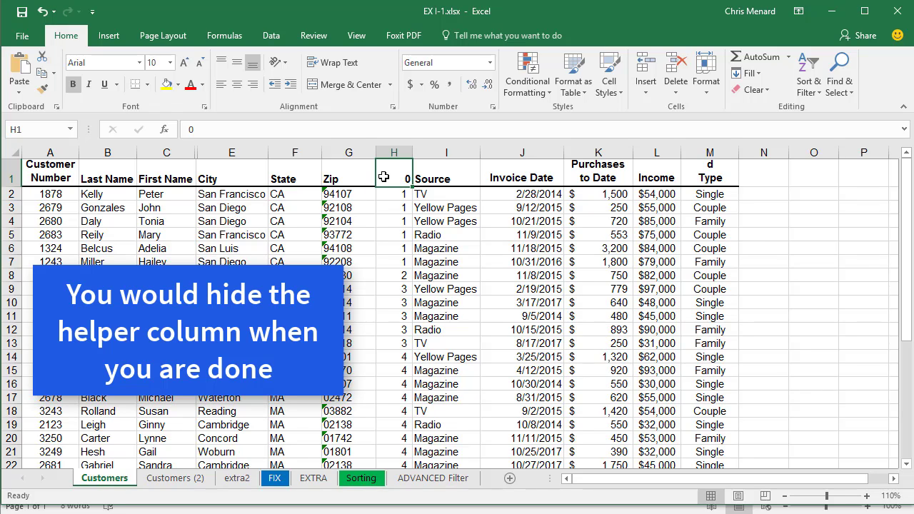
# - Review the helper formulas in H2 and H3, re-commit H3, and check H8 and H1
pyautogui.click(388, 196)
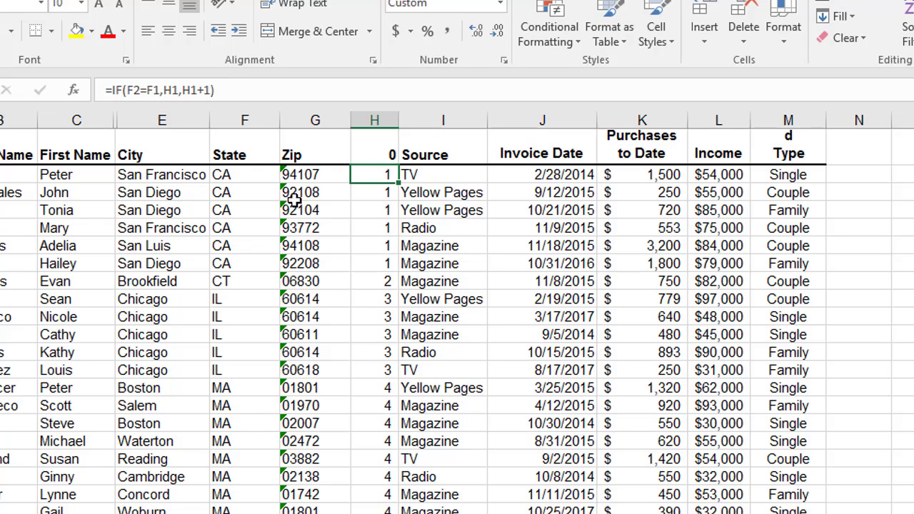
pyautogui.click(379, 195)
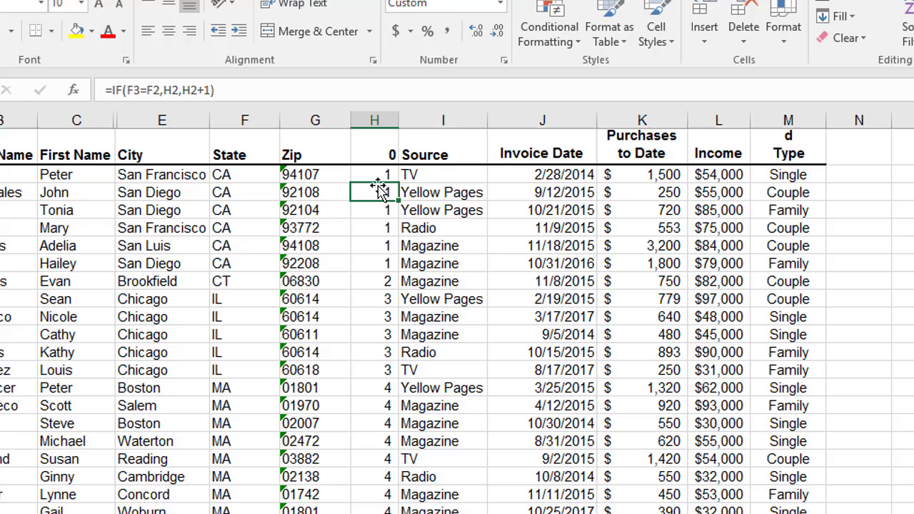
pyautogui.doubleClick(200, 93)
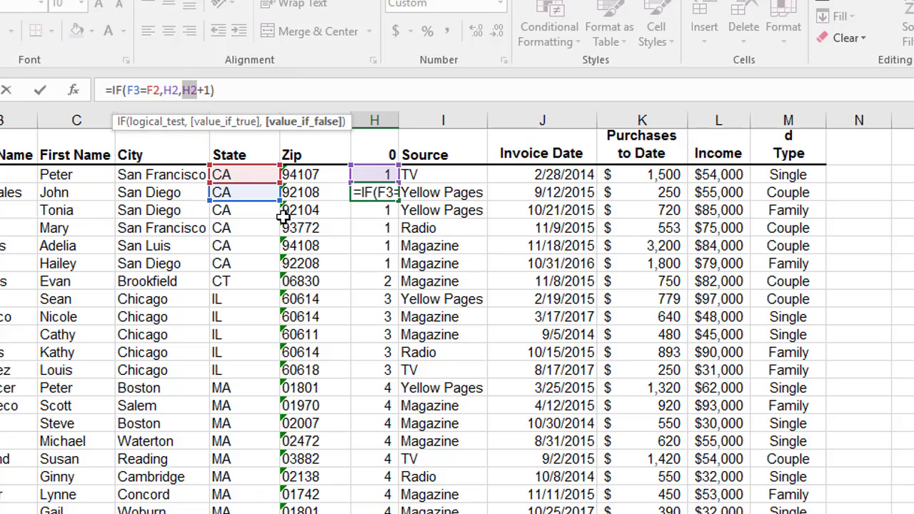
pyautogui.hotkey('ctrl', 'Return')
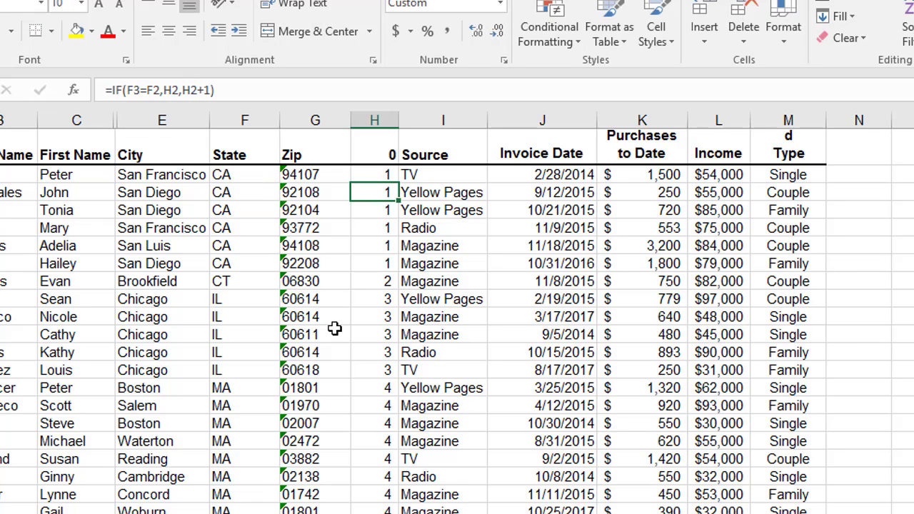
pyautogui.click(367, 281)
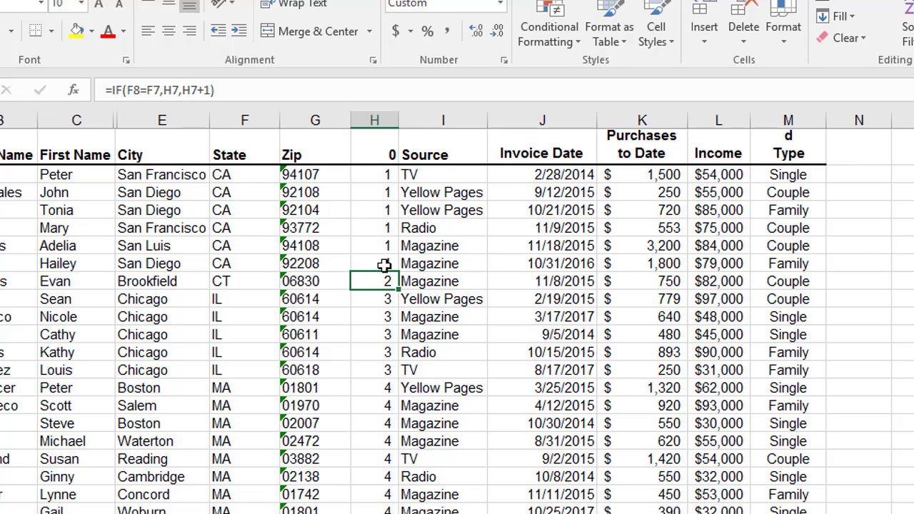
pyautogui.click(388, 155)
# - Fill =IF(F2=F1,H1,H1+1) from H2 down the rest of column H
pyautogui.click(382, 176)
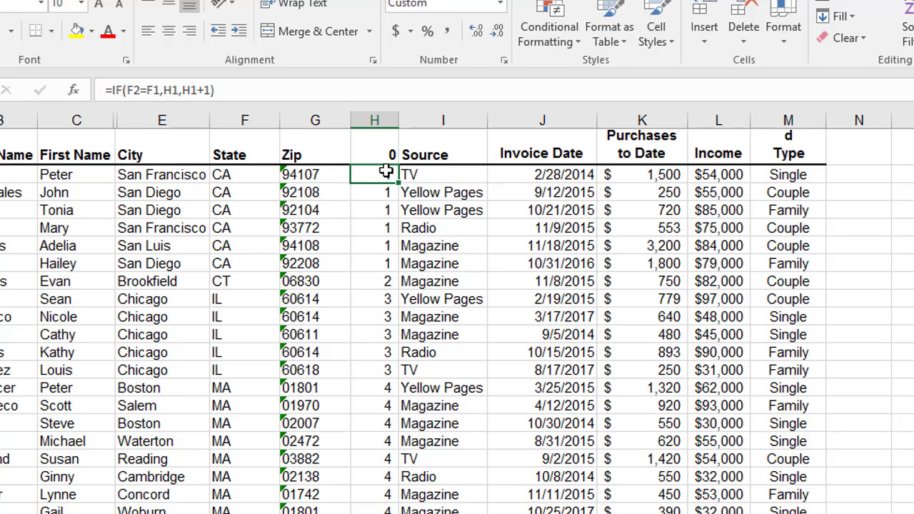
pyautogui.moveTo(398, 184); pyautogui.dragTo(379, 482)
pyautogui.scroll(5, 462, 369)
pyautogui.click(385, 172)
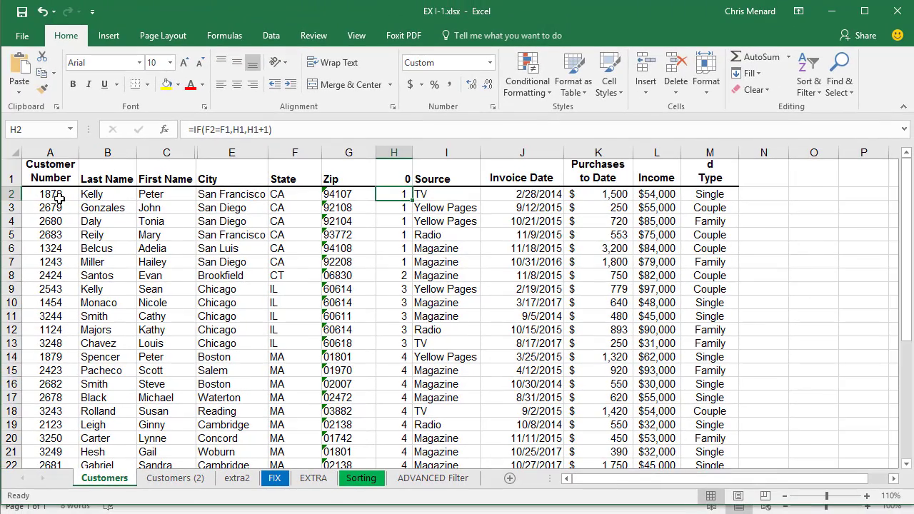
# - Select customer rows A2:M36 and bring up the Conditional Formatting dropdown
pyautogui.moveTo(50, 193); pyautogui.dragTo(694, 387)
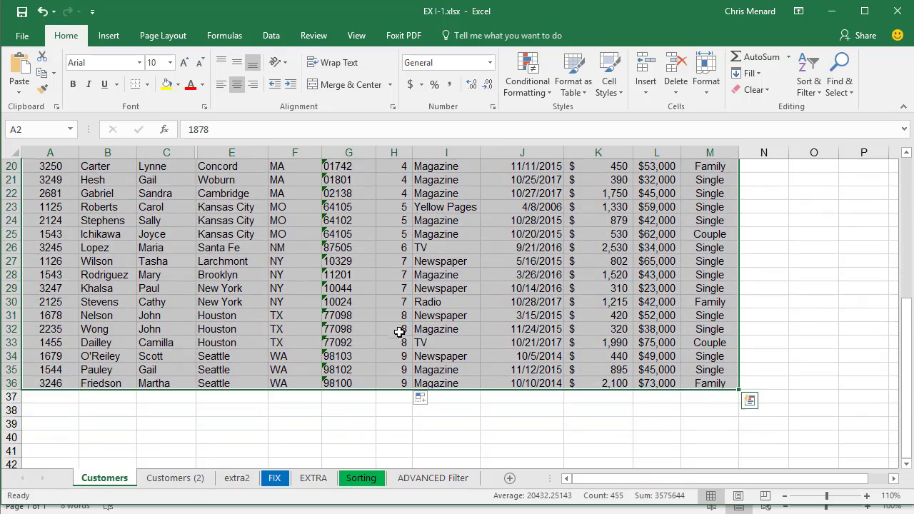
pyautogui.scroll(6, 400, 332)
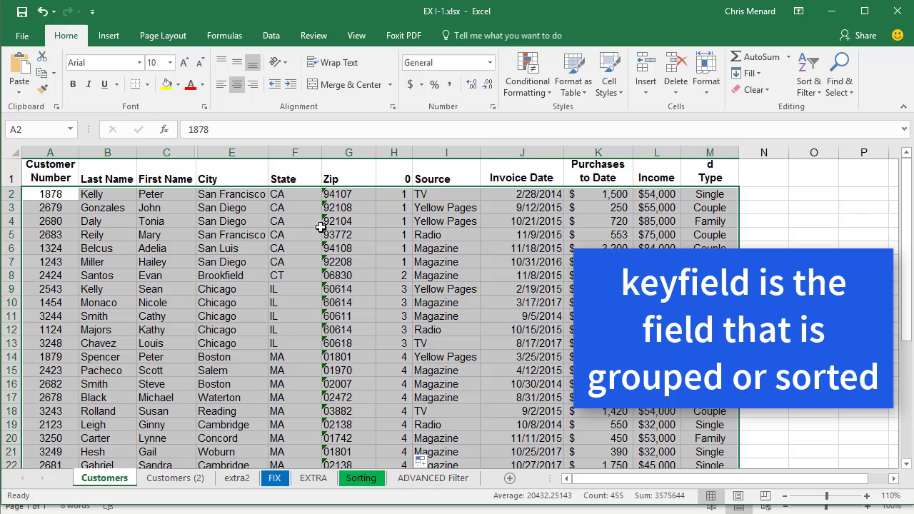
pyautogui.click(528, 75)
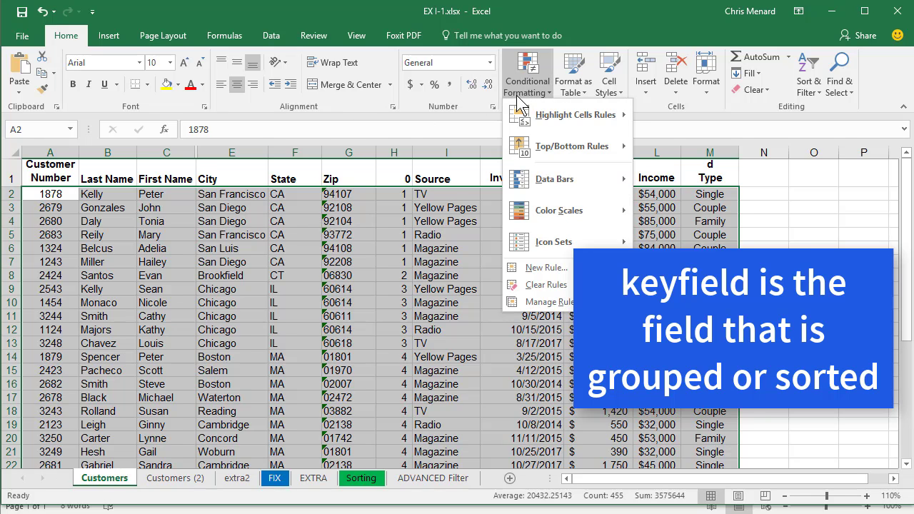
pyautogui.press('Escape')
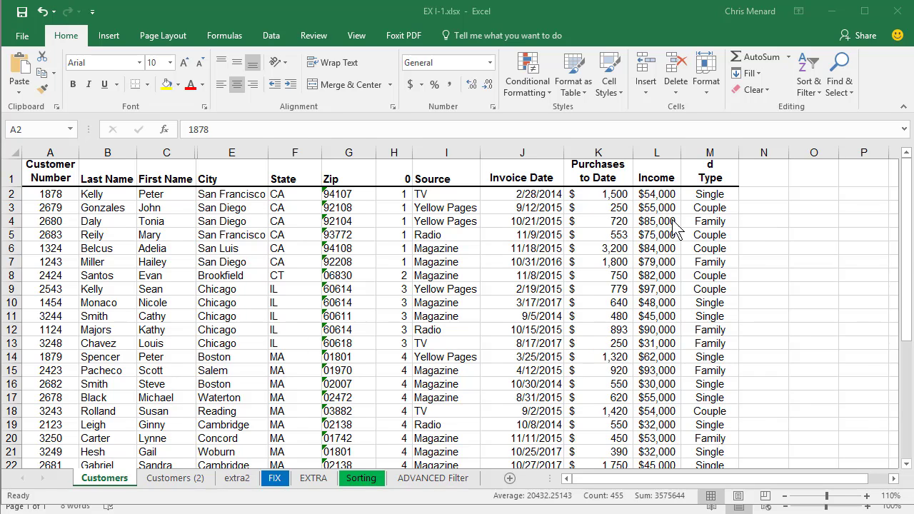
pyautogui.click(536, 101)
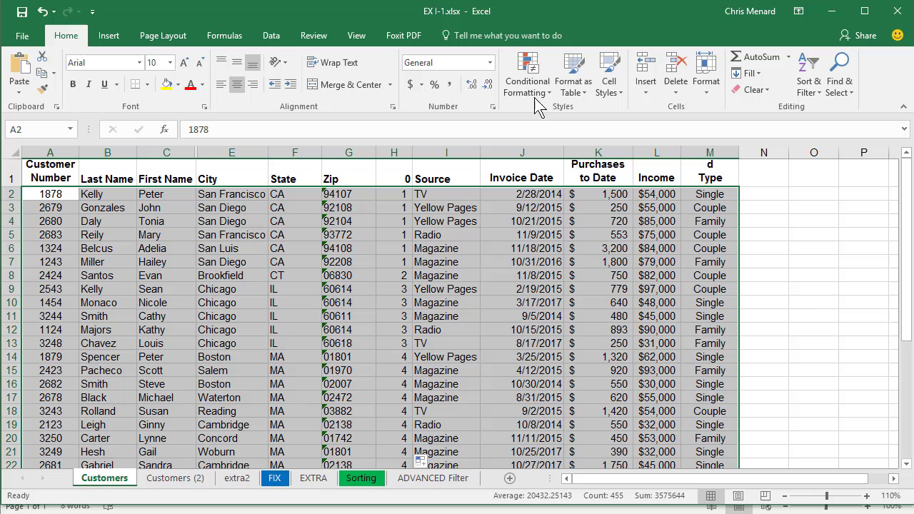
pyautogui.click(531, 82)
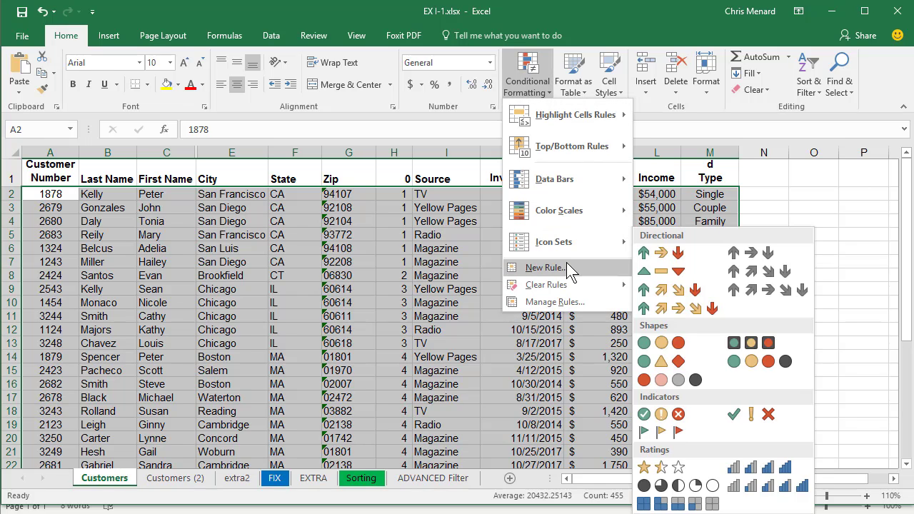
# - Create a new formula-based rule with the formula =ISEVEN($H2)
pyautogui.click(568, 265)
pyautogui.click(598, 127)
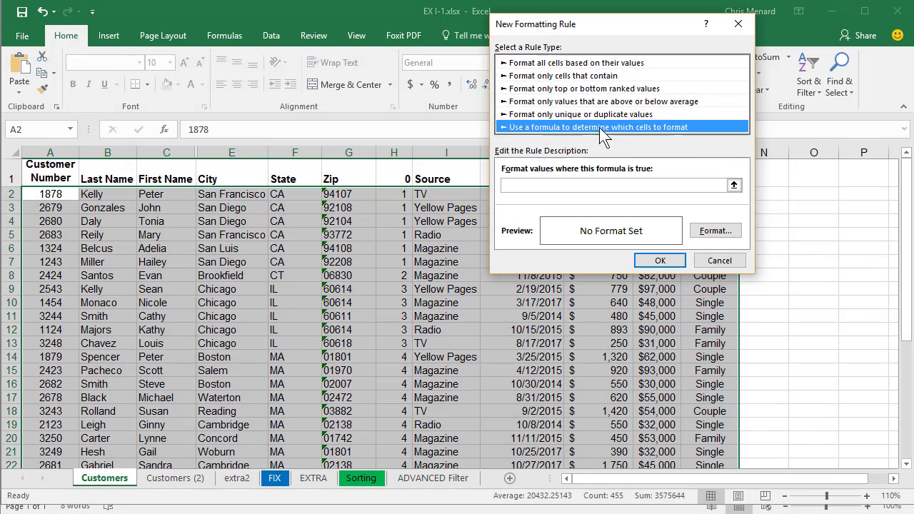
pyautogui.moveTo(639, 32); pyautogui.dragTo(451, 101)
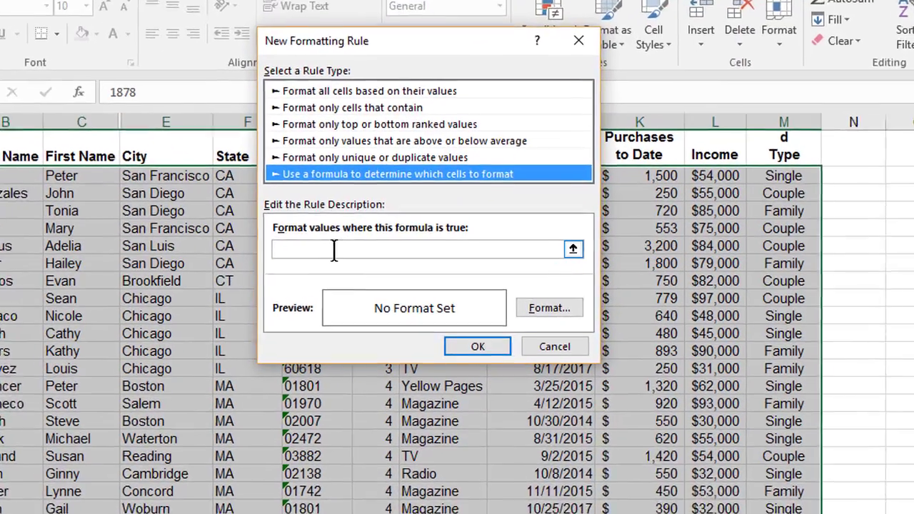
pyautogui.click(333, 250)
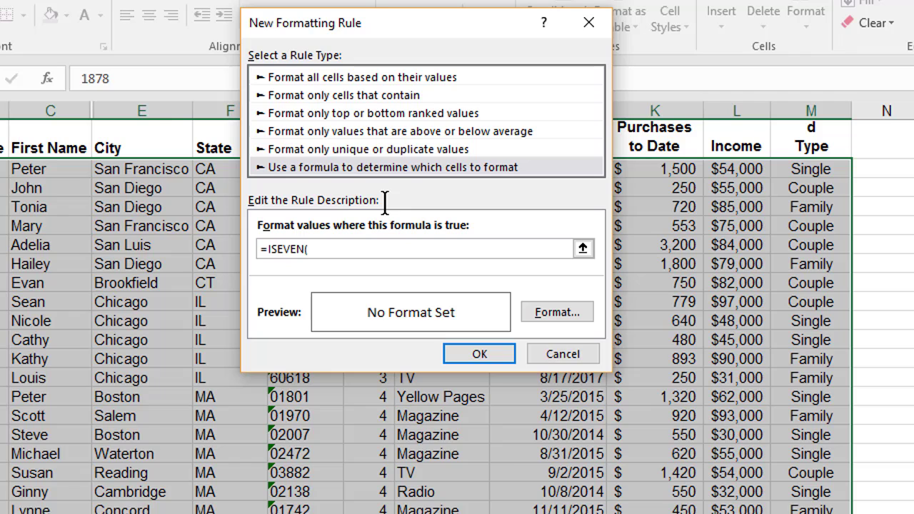
pyautogui.write('2')
pyautogui.moveTo(382, 27); pyautogui.dragTo(649, 125)
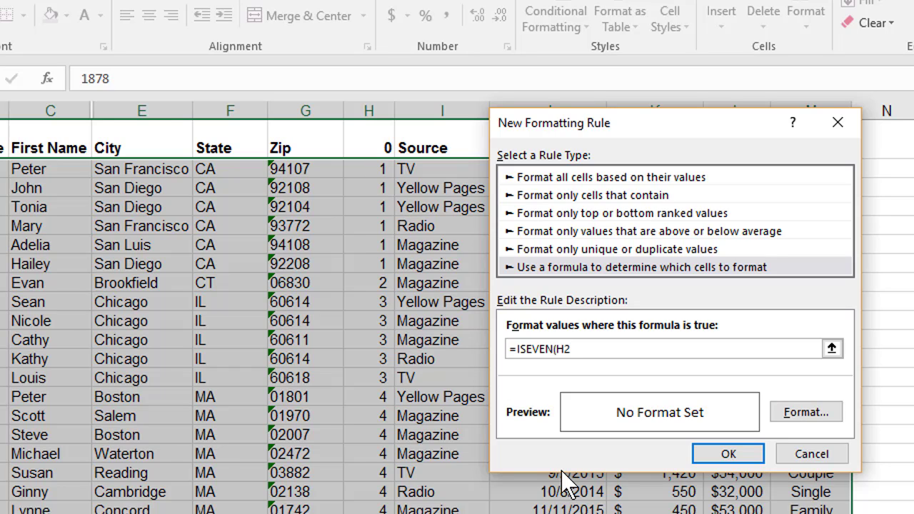
pyautogui.write(')')
pyautogui.click(555, 349)
pyautogui.write('$')
pyautogui.click(598, 348)
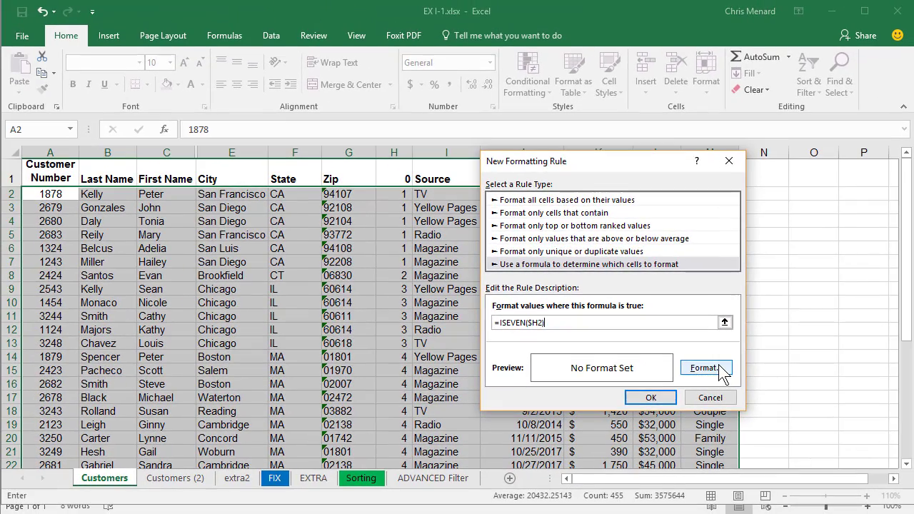
# - Give the rule a yellow fill, apply it, check the shading, and reselect A2:M36
pyautogui.click(761, 387)
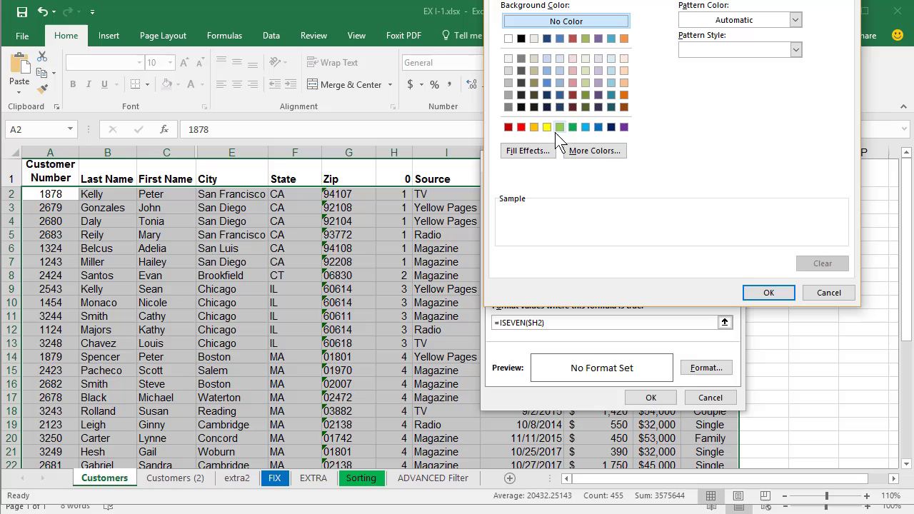
pyautogui.click(545, 127)
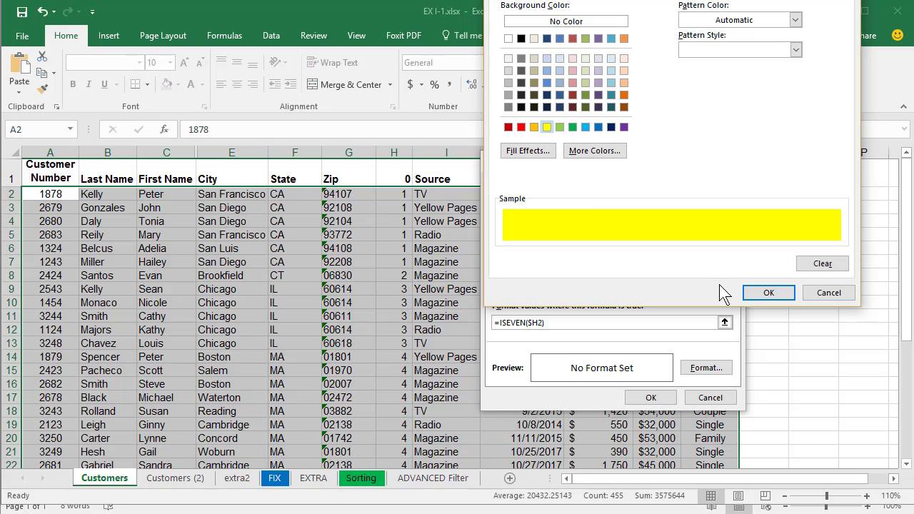
pyautogui.click(757, 293)
pyautogui.click(650, 397)
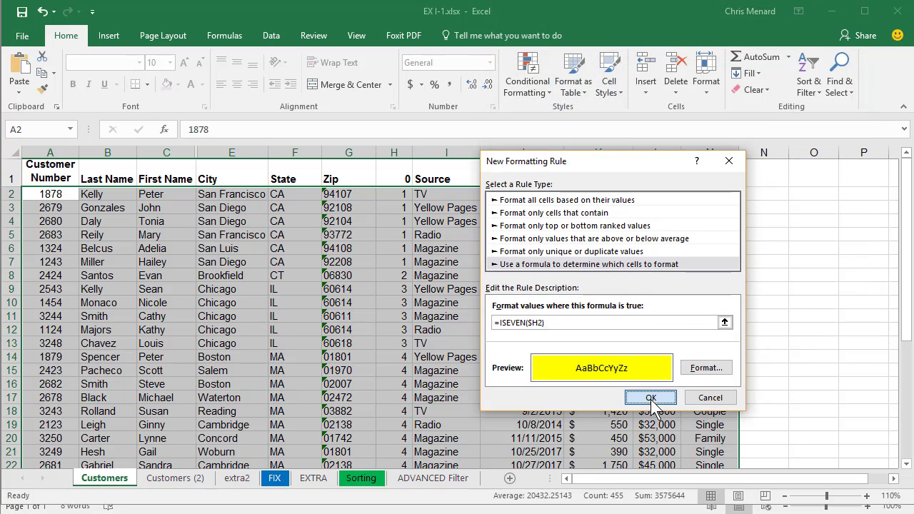
pyautogui.click(460, 265)
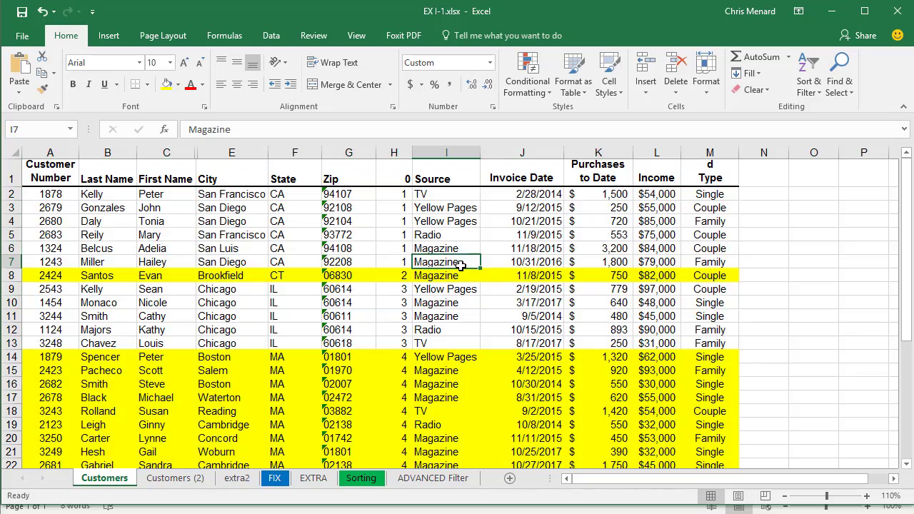
pyautogui.scroll(-5, 462, 263)
pyautogui.scroll(5, 464, 261)
pyautogui.moveTo(51, 194); pyautogui.dragTo(683, 509)
# - Edit the shading rule's formula from =ISEVEN($H2) to =ISODD($H2) and view the new banding
pyautogui.scroll(5, 673, 407)
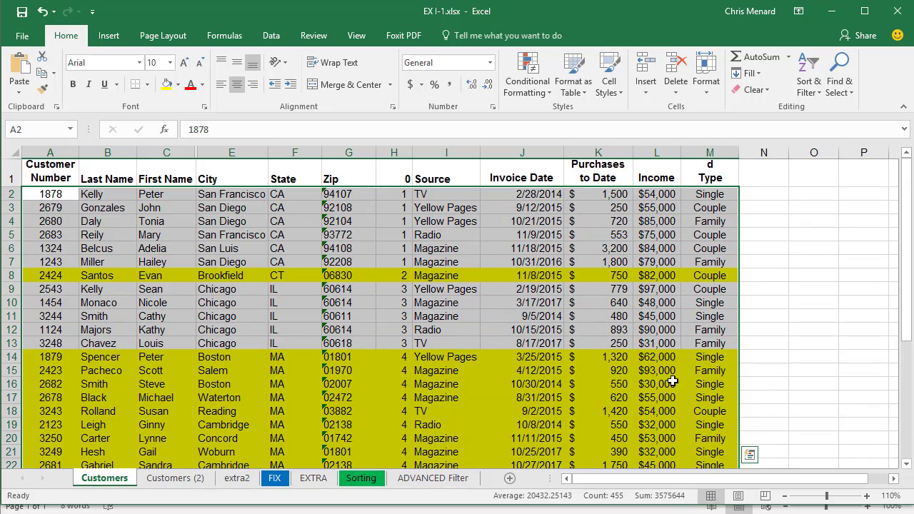
pyautogui.click(527, 79)
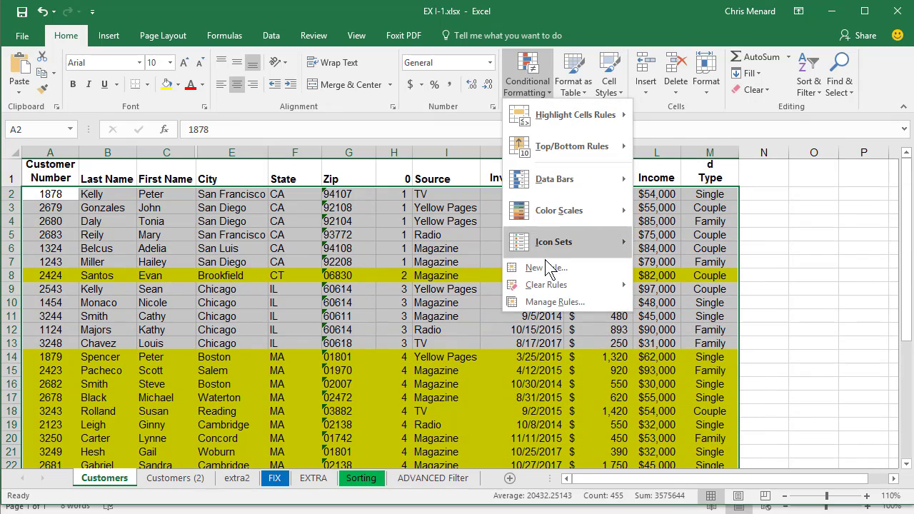
pyautogui.click(554, 302)
pyautogui.click(496, 171)
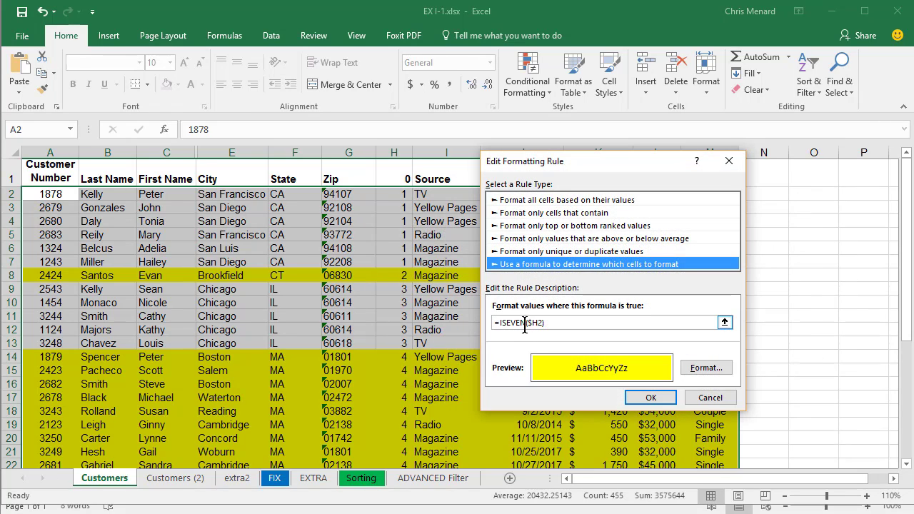
pyautogui.click(525, 323)
pyautogui.press('BackSpace')
pyautogui.press('BackSpace')
pyautogui.press('BackSpace')
pyautogui.press('BackSpace')
pyautogui.press('BackSpace')
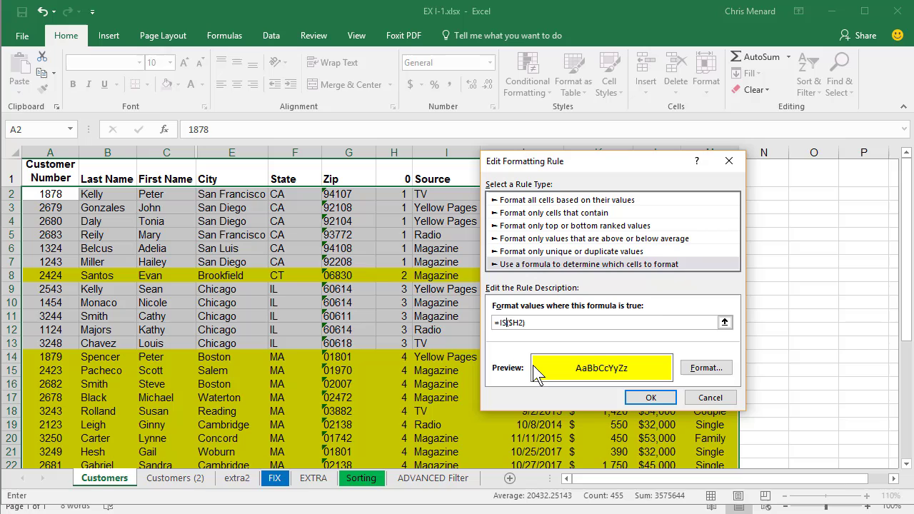
pyautogui.write('ODD(')
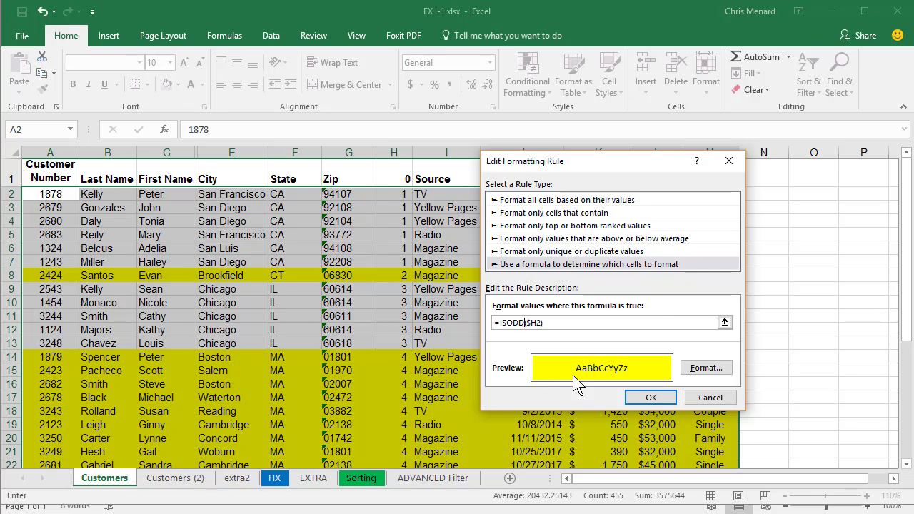
pyautogui.click(648, 398)
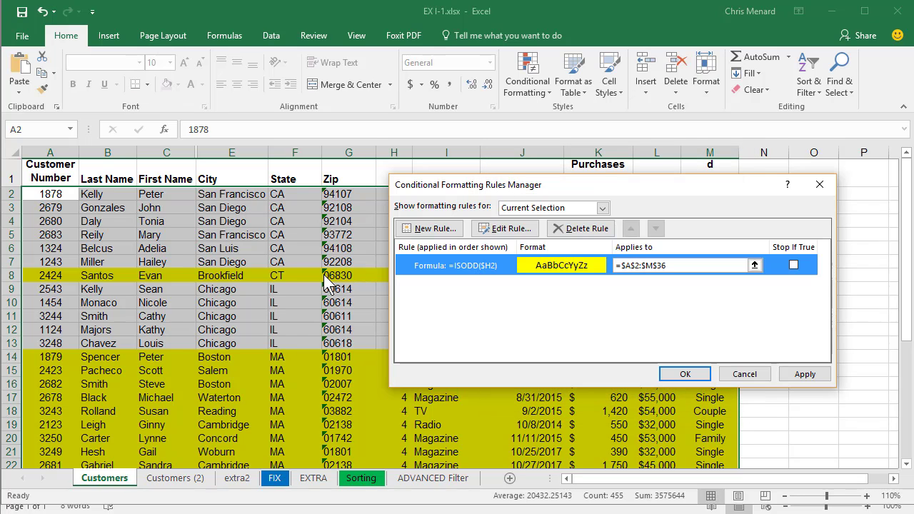
pyautogui.click(695, 377)
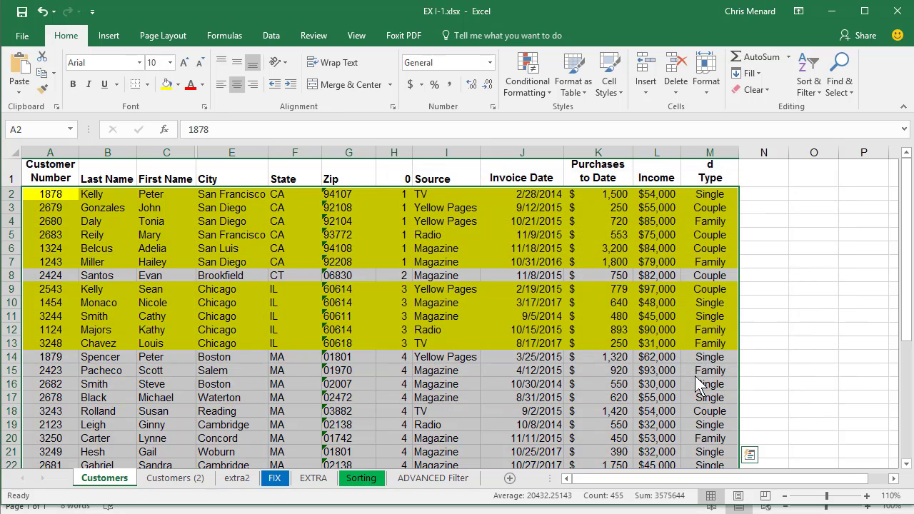
pyautogui.click(462, 247)
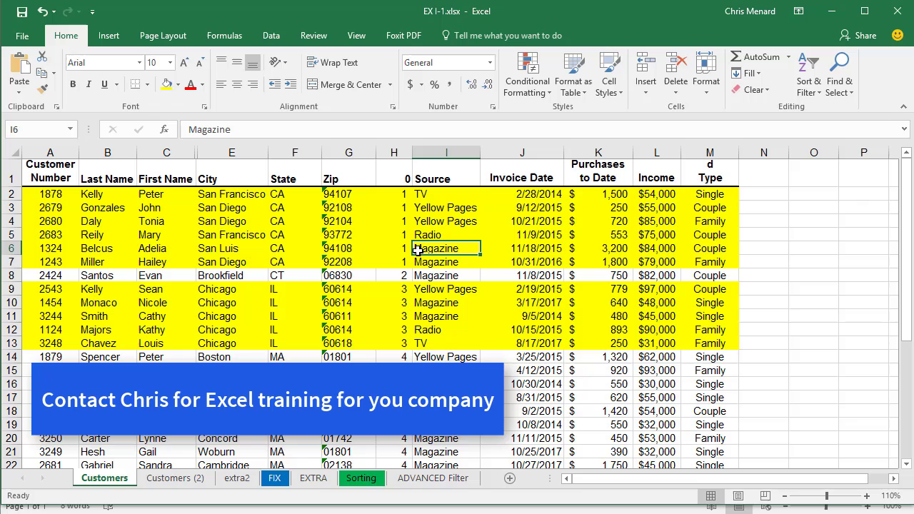
# - Check the helper formula in H2 and the State value in F2
pyautogui.click(395, 198)
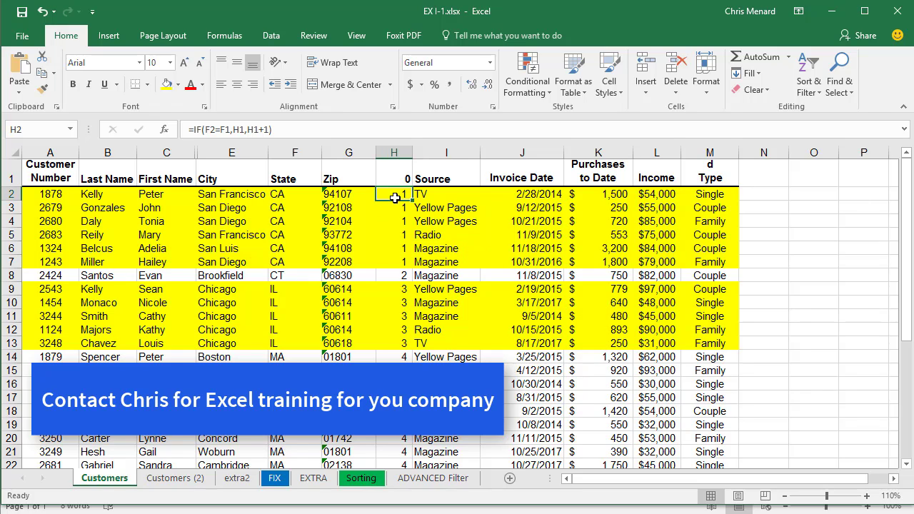
pyautogui.click(293, 196)
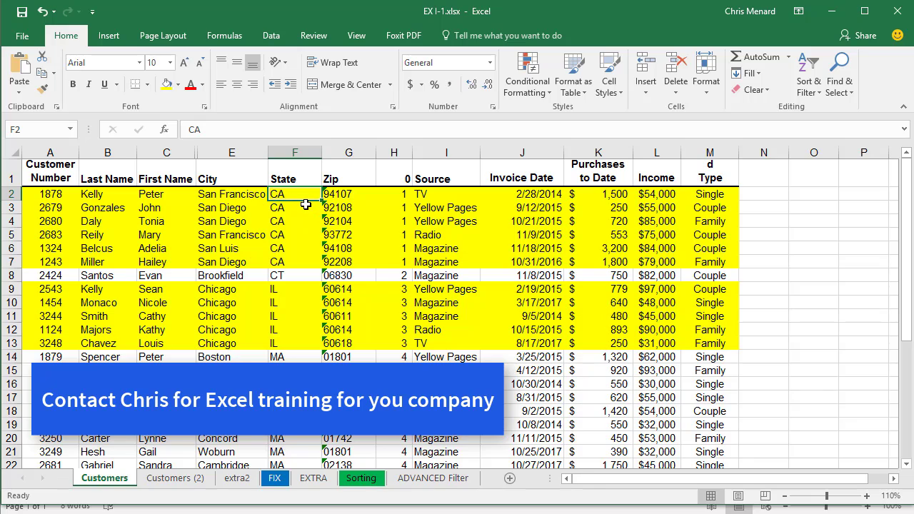